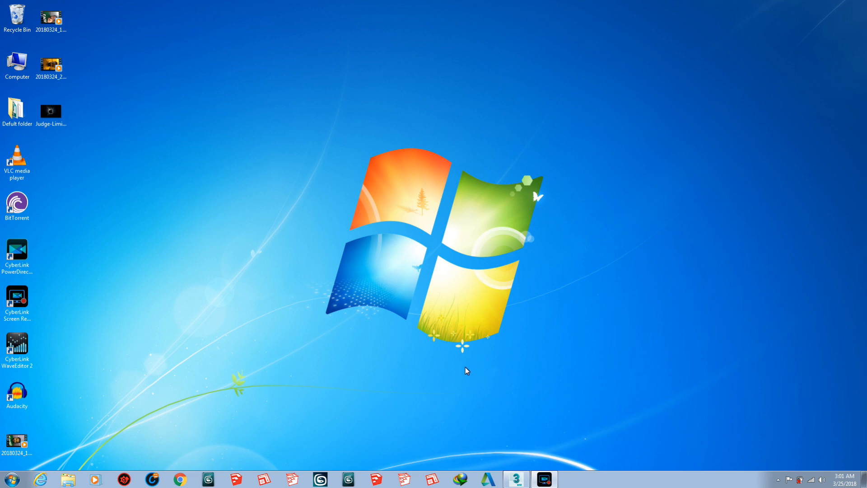
- Switch to 3ds Max and draw a rectangle spline about 9.2' by 9.7' around the centre of the grid
left_click(516, 480)
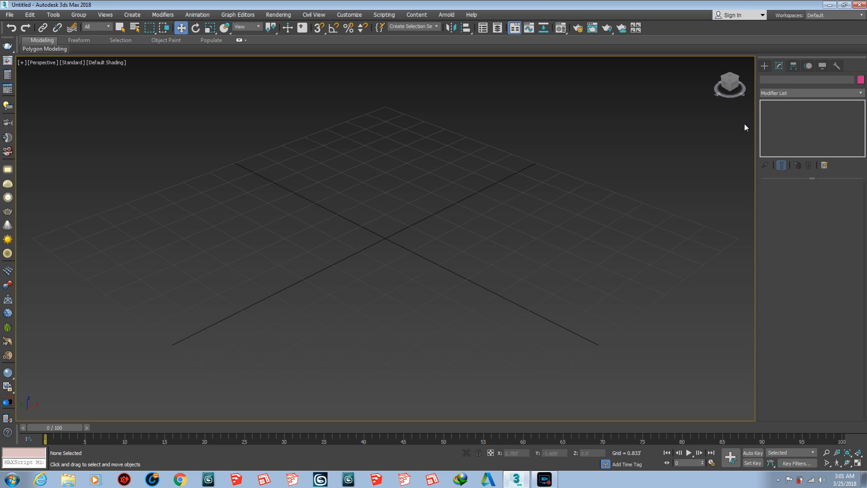
left_click(768, 67)
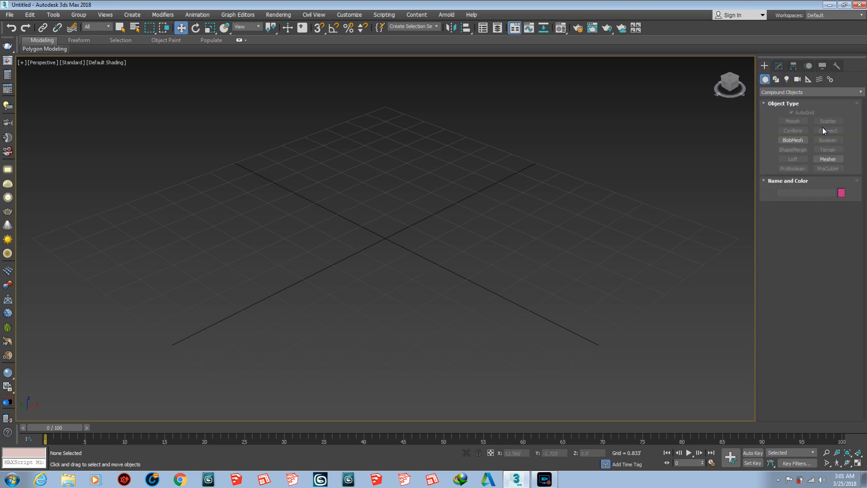
left_click(777, 81)
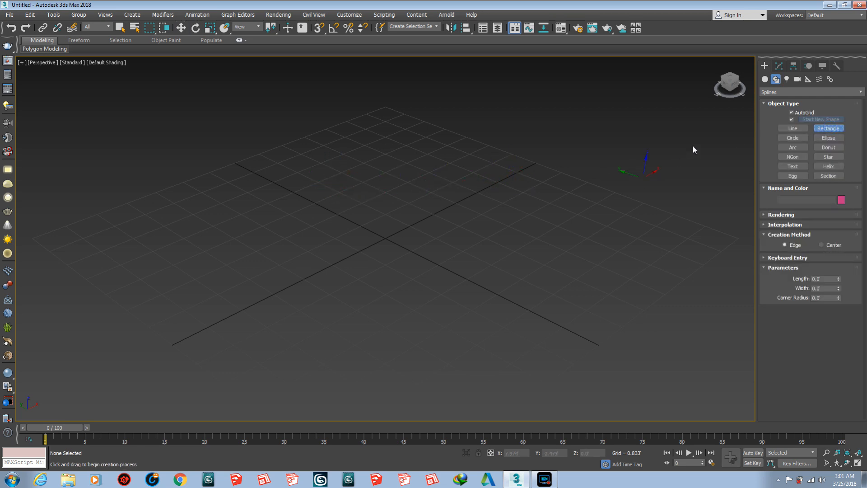
left_click(799, 112)
left_click_drag(397, 125, 422, 401)
key("w")
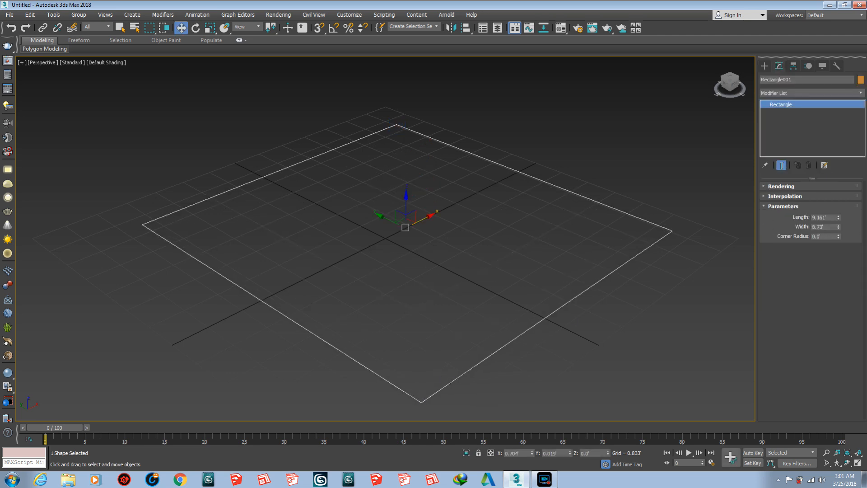
- Set the rectangle's length to 12' and its width to 17'
left_click(826, 218)
type("12")
key("Return")
key("Tab")
type("1")
key("Return")
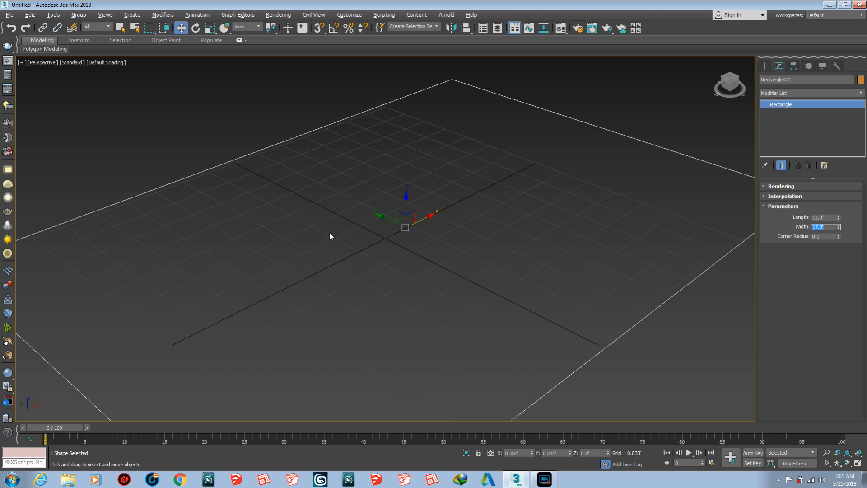
key("alt+z")
left_click_drag(333, 230, 347, 255)
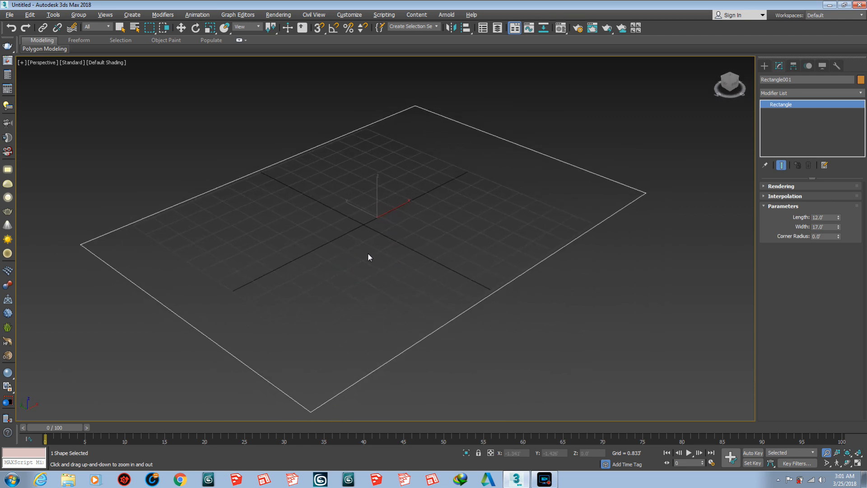
key("w")
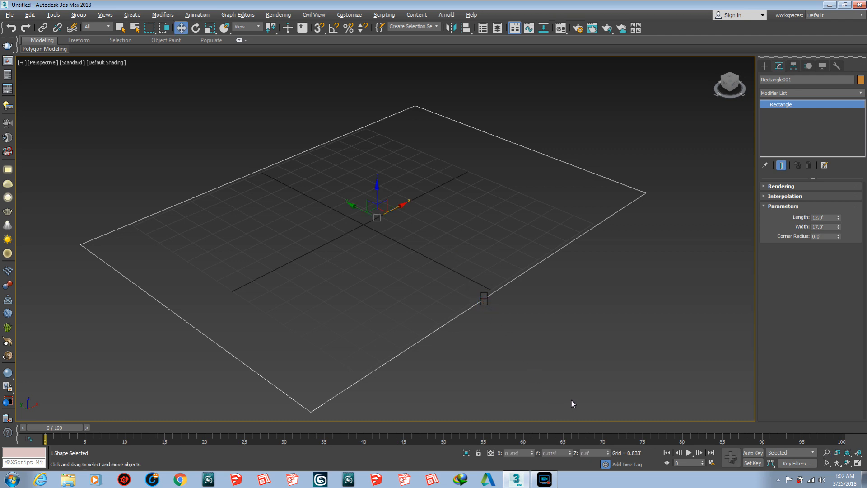
- Convert the rectangle to an Editable Spline and enter its Spline sub-object level
left_click(599, 402)
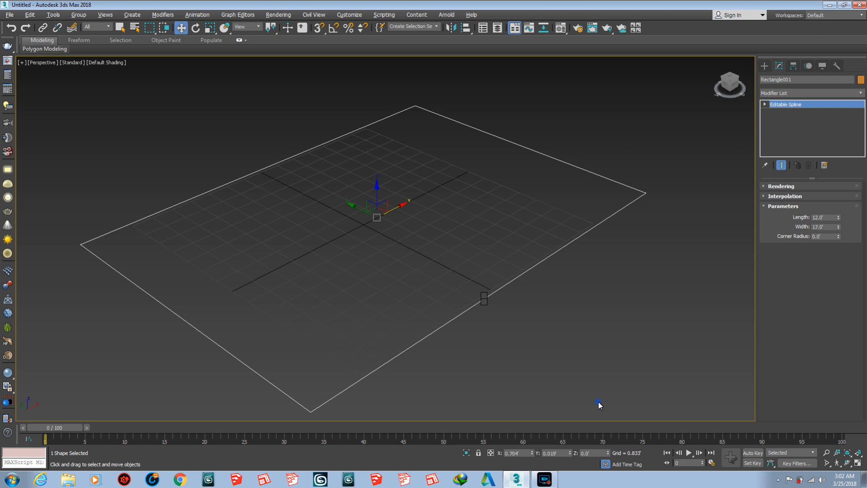
left_click(766, 104)
left_click(779, 127)
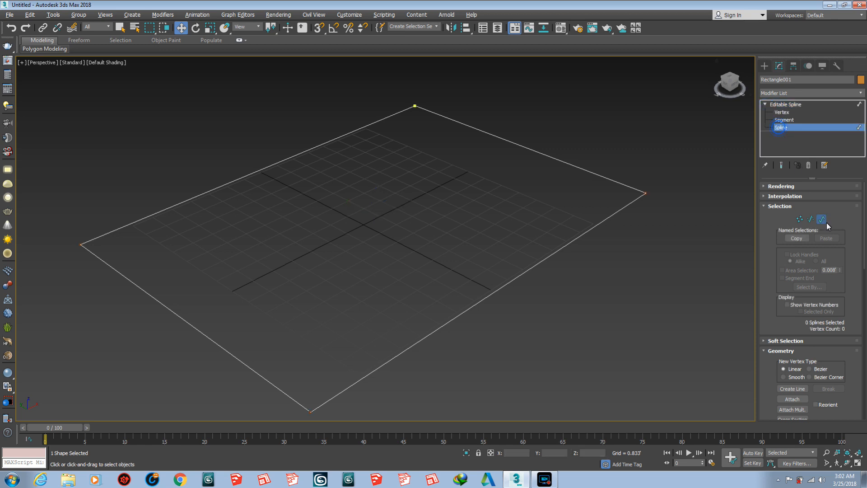
- Outline the rectangle's spline inward to form the wall thickness
scroll(845, 216, "down", 5)
scroll(835, 271, "down", 5)
left_click(800, 325)
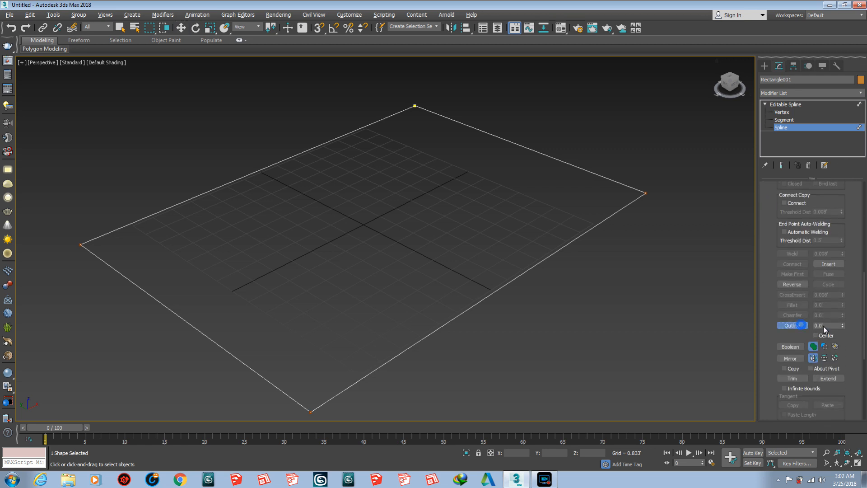
left_click(829, 325)
key("Return")
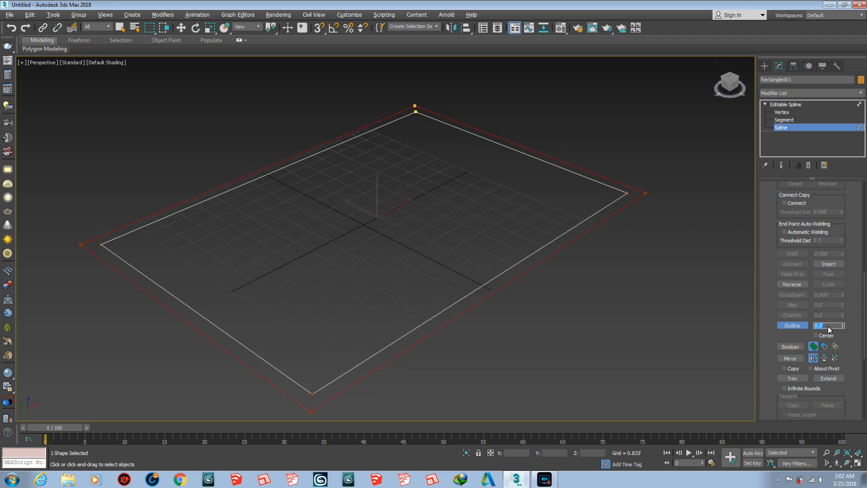
left_click(415, 241)
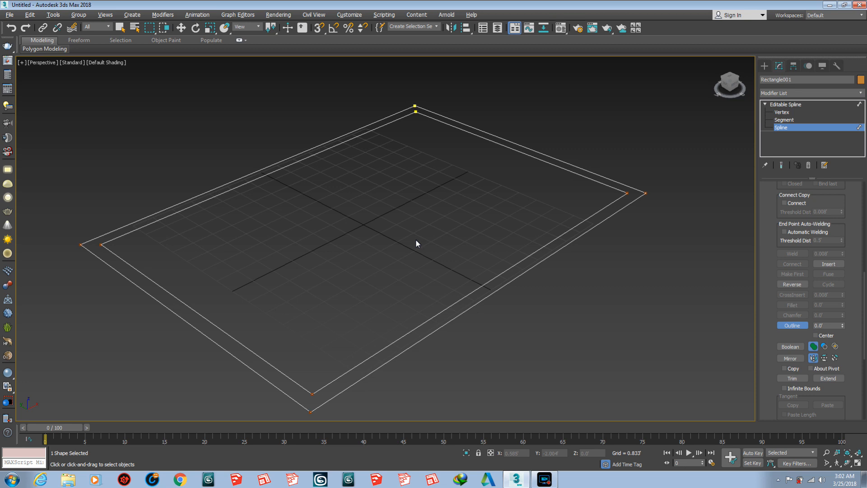
- Add an Extrude modifier with an amount of 10' to the outlined rectangle to raise the walls
scroll(416, 243, "down", 3)
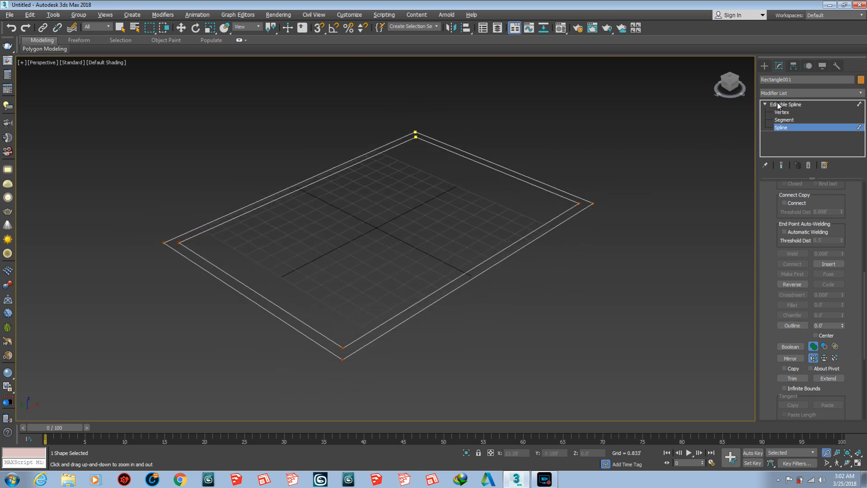
left_click(786, 92)
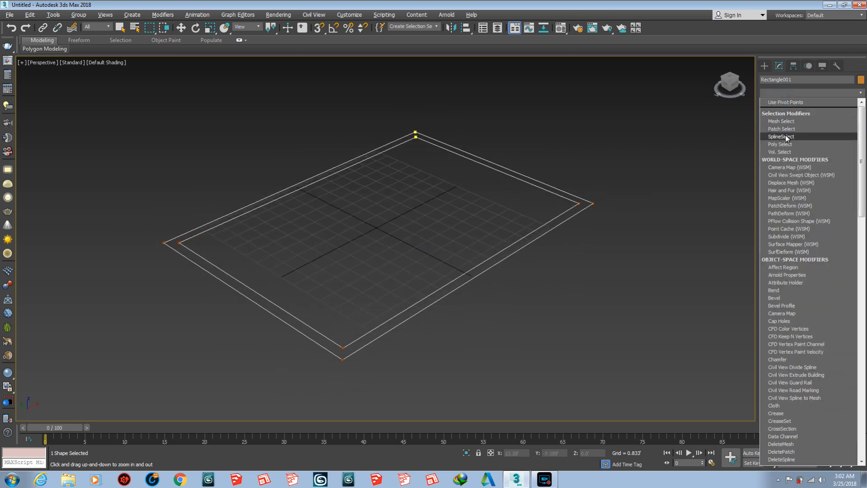
type("ex")
key("Return")
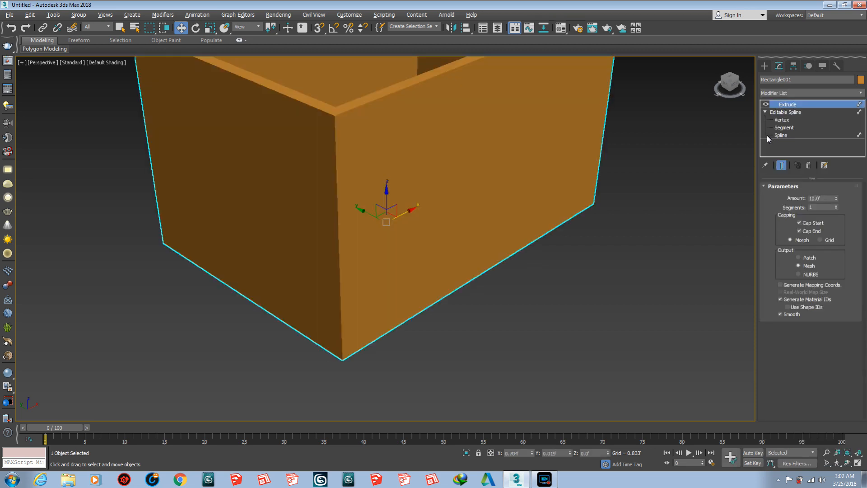
- Switch object creation from splines to the Standard Primitives geometry category
middle_click_drag(413, 209, 408, 245)
key("alt+z")
left_click_drag(417, 220, 413, 243)
middle_click_drag(412, 244, 384, 246, "alt")
scroll(394, 248, "down", 1)
scroll(380, 244, "up", 5)
scroll(375, 248, "up", 1)
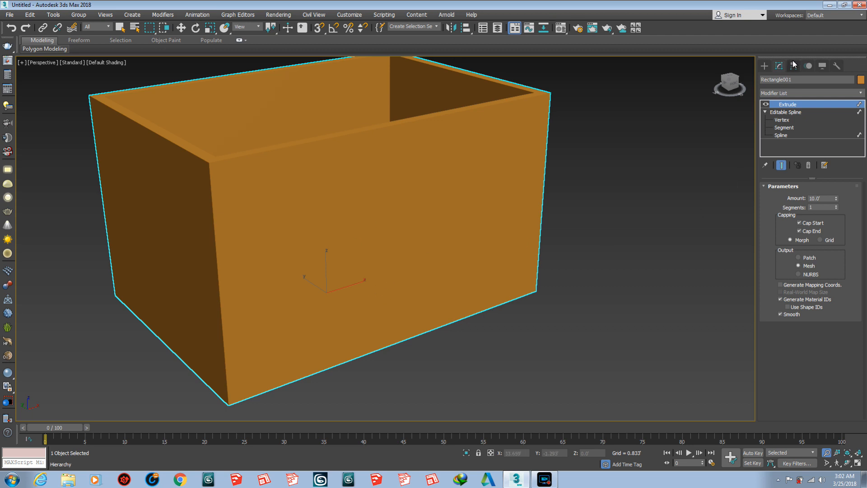
left_click(764, 67)
left_click(765, 79)
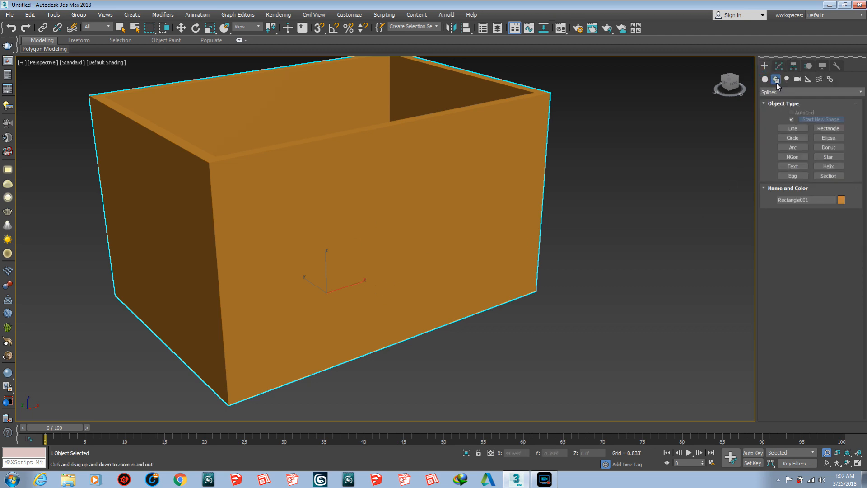
left_click(782, 92)
left_click(786, 113)
left_click(771, 92)
left_click(782, 98)
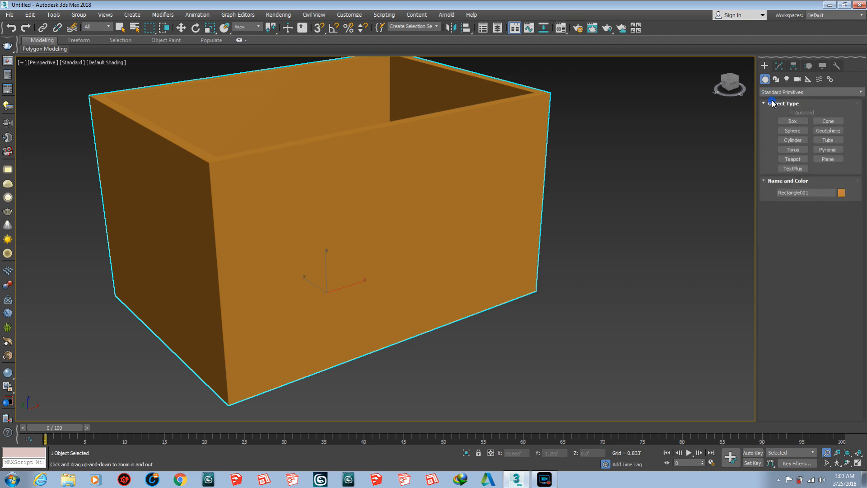
- Try drawing a box about 7.3' long and 4.2' wide on the ground grid by the long wall, and undo it
left_click(792, 121)
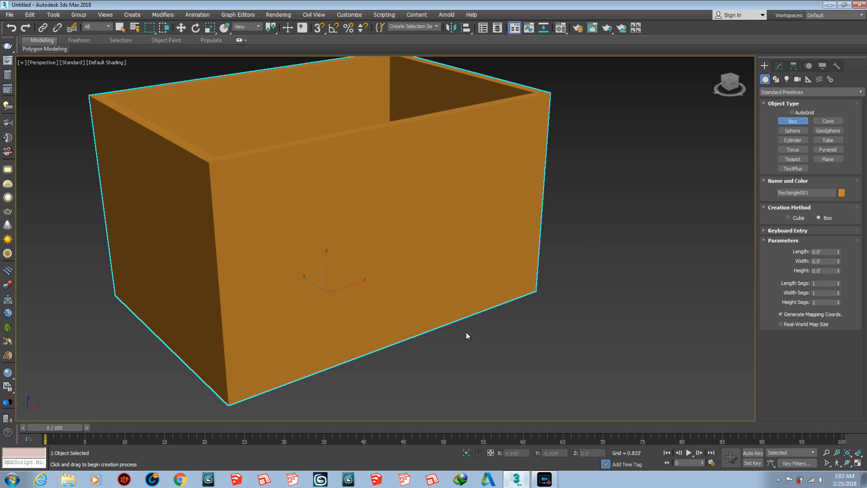
left_click_drag(476, 356, 443, 275)
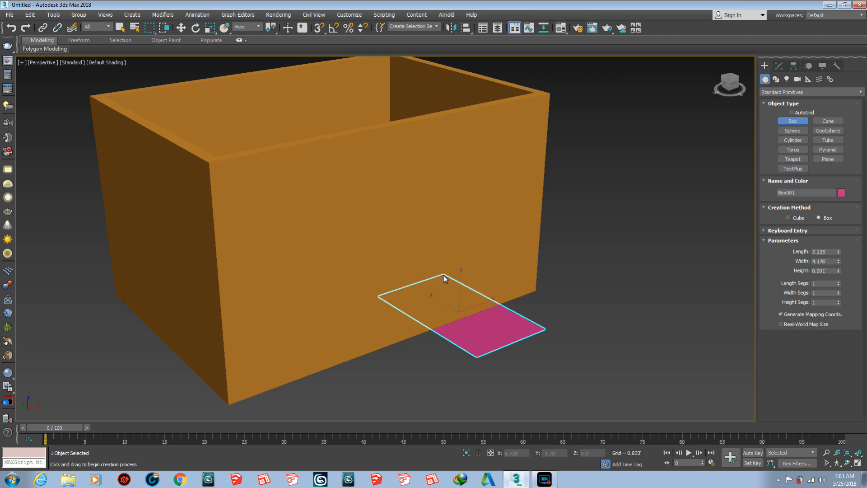
left_click(447, 153)
key("w")
middle_click_drag(428, 224, 407, 221, "alt")
scroll(408, 227, "down", 2)
scroll(409, 227, "down", 1)
key("ctrl+z")
- Enable AutoGrid for the Box primitive and draw a box on the inner face of the far long wall
scroll(395, 230, "up", 3)
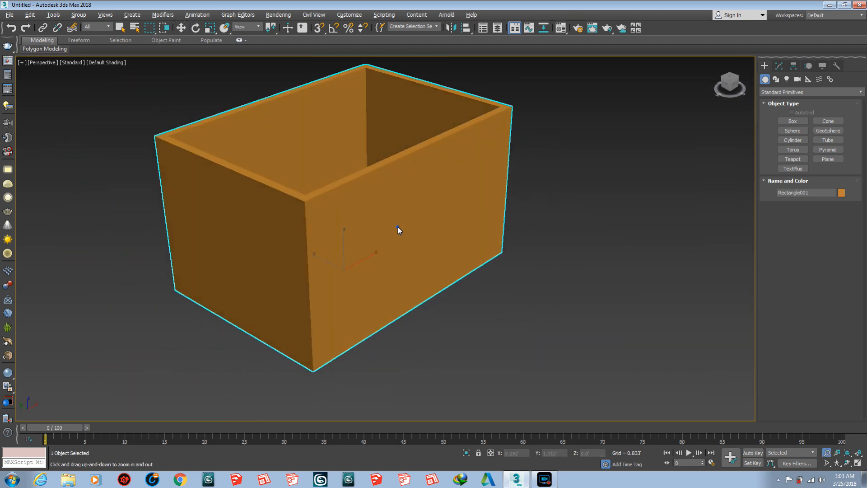
left_click(792, 122)
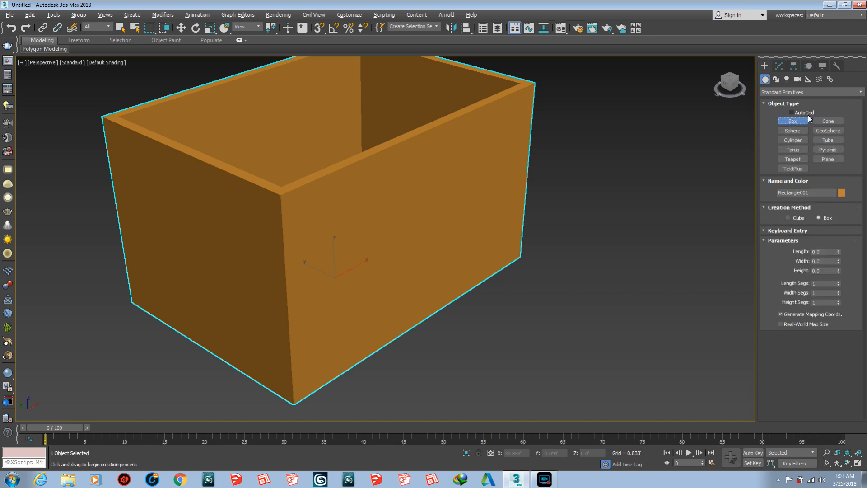
left_click(792, 113)
left_click_drag(269, 129, 304, 162)
left_click(315, 169)
- Draw a box on the near long wall's outer face and one about 3' by 3.2' and 1.2' deep on the short wall's
left_click_drag(356, 202, 425, 262)
left_click(454, 277)
left_click_drag(209, 230, 171, 268)
left_click(157, 270)
- Move the long wall's outer box about 0.9' along Y and the short wall's box along X, so both sink into their walls
middle_click_drag(281, 239, 286, 239, "alt")
scroll(286, 240, "down", 2)
scroll(287, 239, "up", 2)
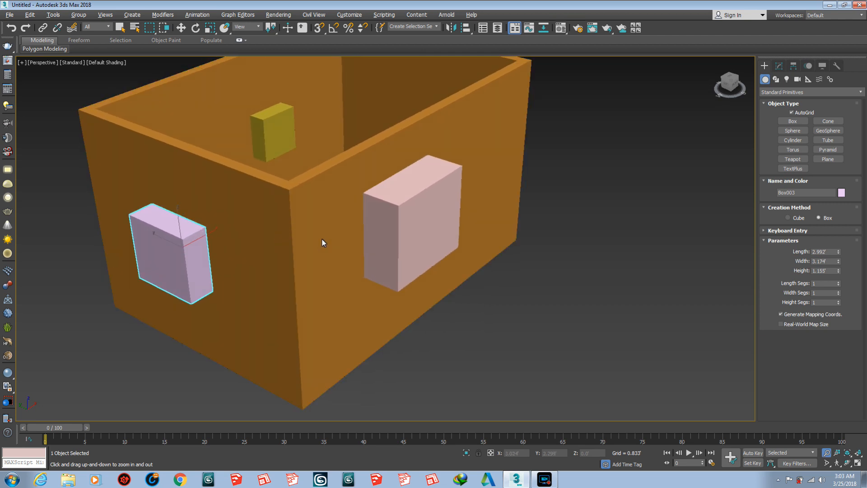
middle_click_drag(367, 267, 356, 262, "alt")
scroll(364, 267, "up", 1)
scroll(364, 267, "down", 3)
key("w")
left_click(365, 268)
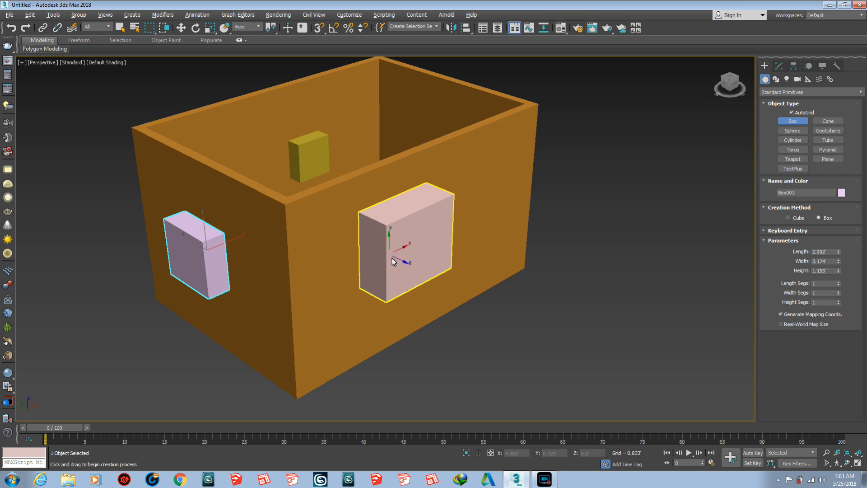
left_click(402, 245)
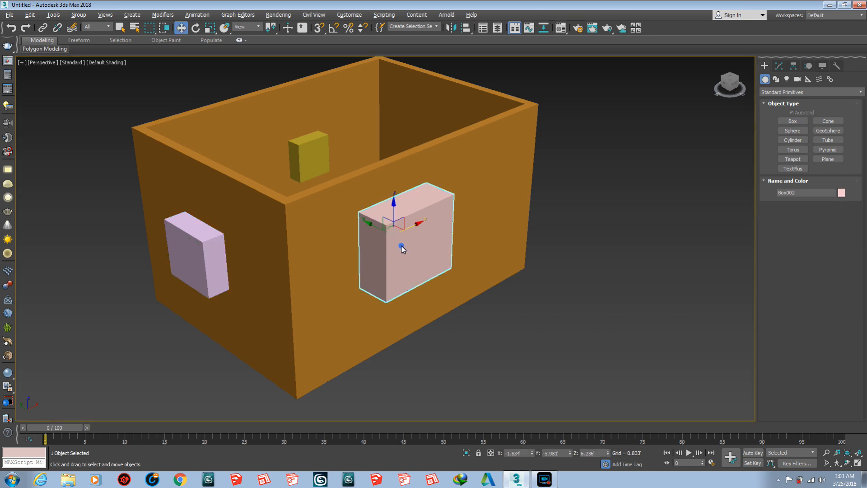
left_click_drag(371, 230, 359, 221)
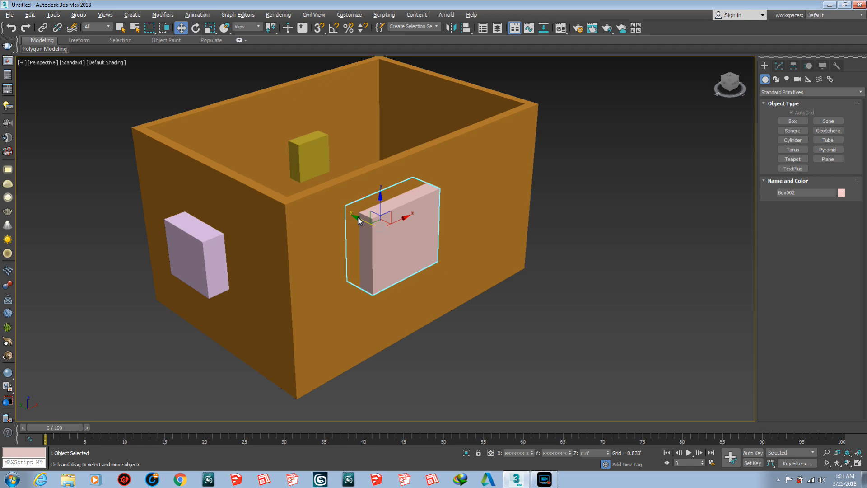
left_click(192, 250)
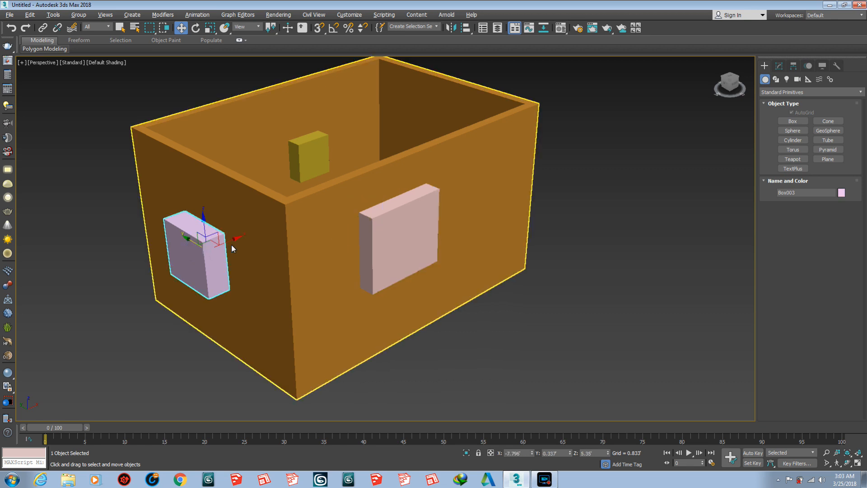
left_click_drag(234, 239, 248, 236)
- Delete the box on the inner face of the far long wall
middle_click_drag(281, 224, 324, 129, "alt")
left_click(323, 126)
key("Delete")
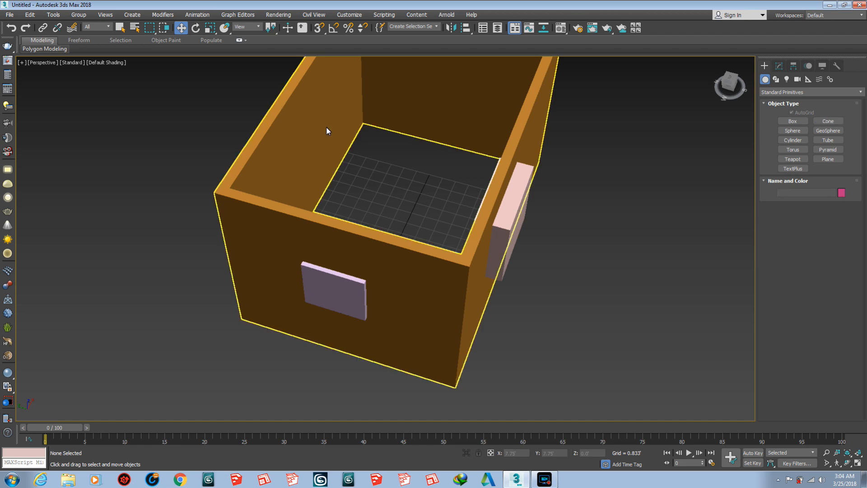
- Subtract the boxes on the near long wall and the short wall from the room walls with ProBoolean
middle_click_drag(377, 245, 347, 247, "alt")
scroll(359, 195, "down", 5)
scroll(347, 248, "up", 4)
key("w")
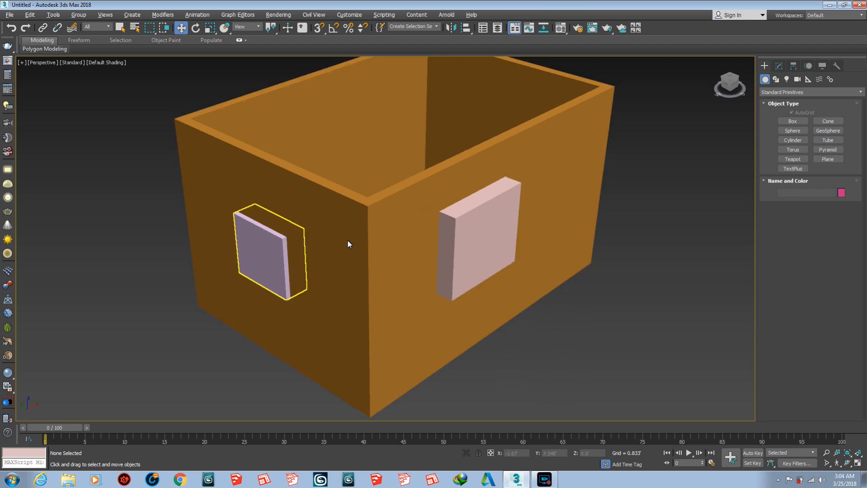
left_click(547, 134)
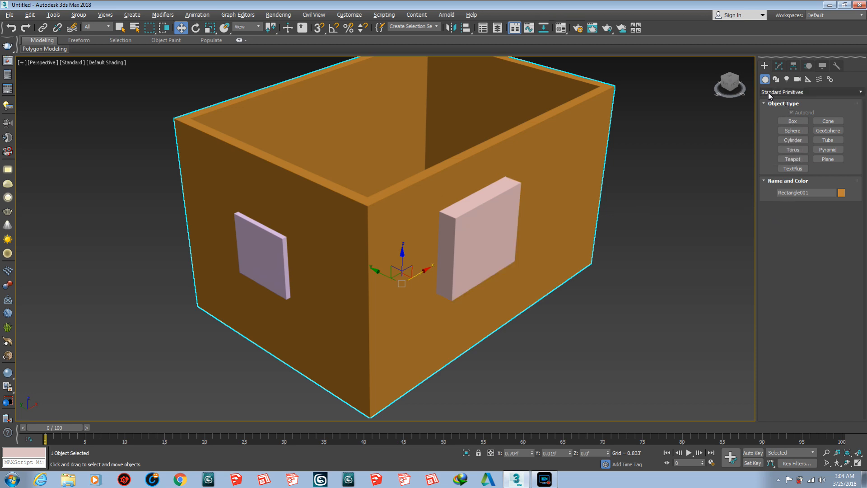
left_click(806, 91)
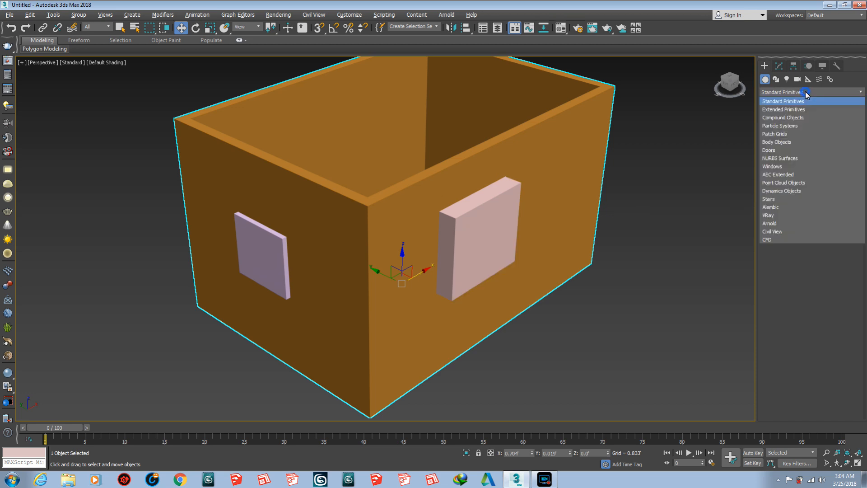
left_click(802, 117)
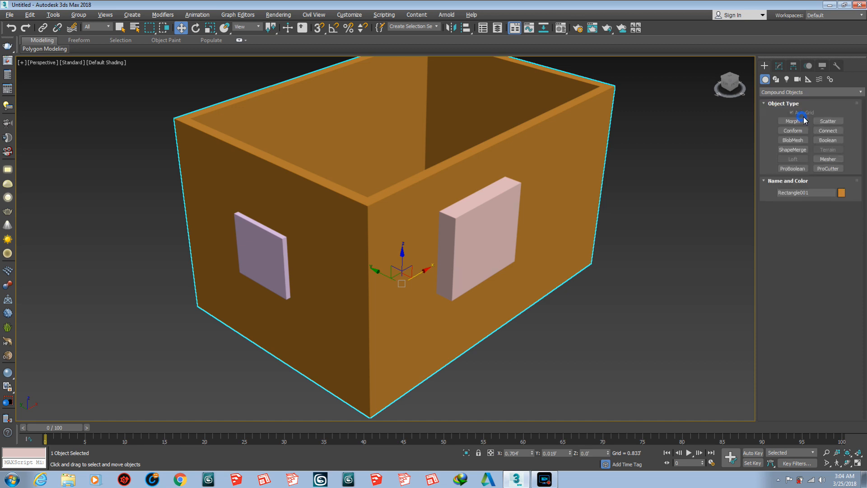
left_click(790, 169)
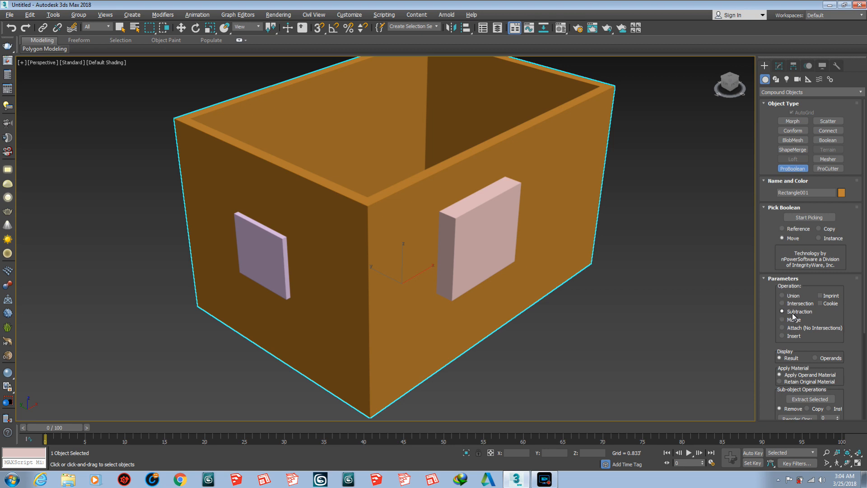
left_click_drag(772, 310, 771, 266)
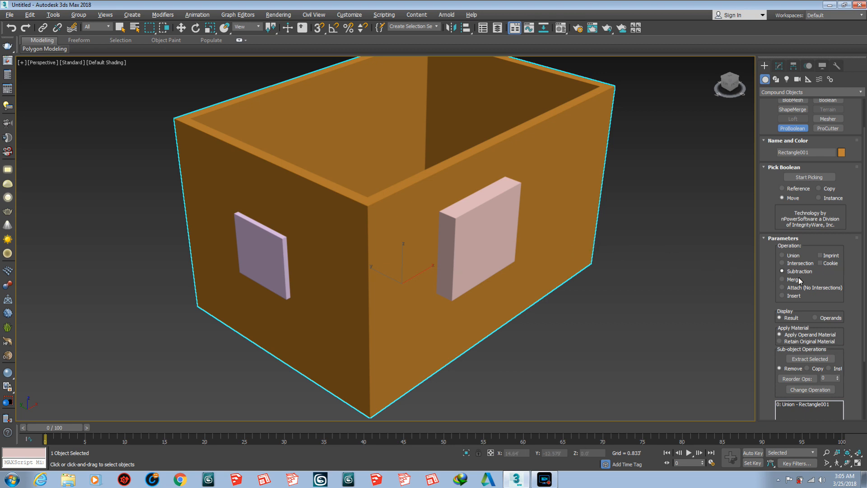
left_click(811, 180)
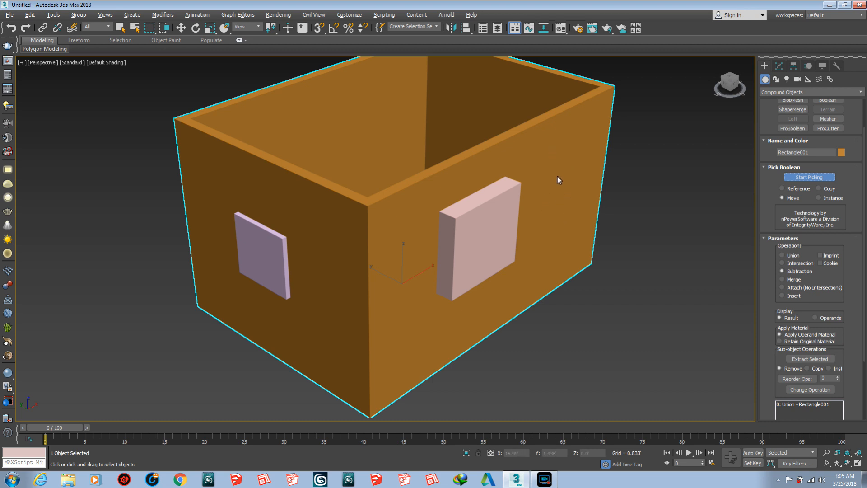
left_click(486, 217)
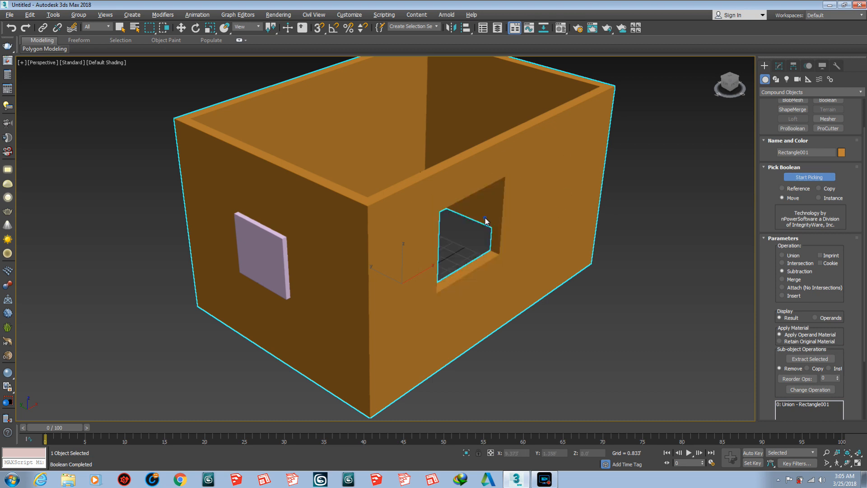
left_click(271, 255)
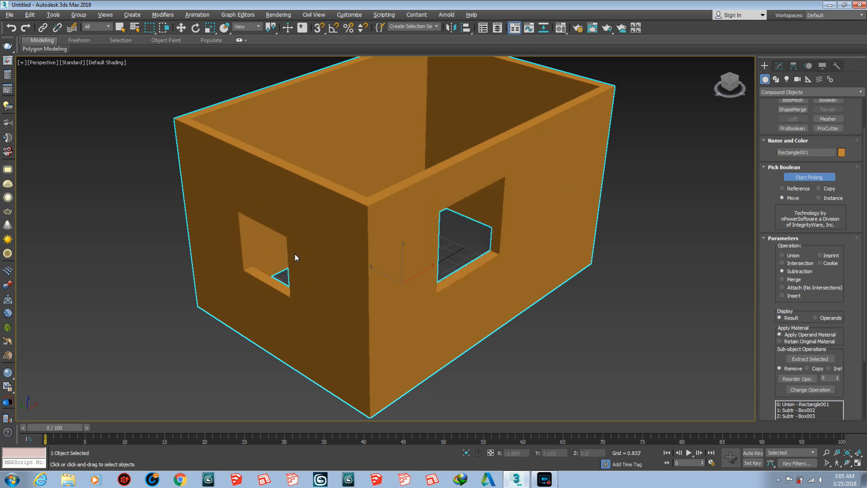
key("w")
- Select the Box002 operand of the ProBoolean and move it about 2.9' in negative X toward the near corner
mouse_move(378, 268)
middle_mouse_down("alt")
mouse_move(345, 269)
mouse_move(434, 272)
mouse_move(438, 294)
mouse_move(348, 265)
mouse_move(447, 273)
mouse_move(365, 269)
mouse_move(362, 286)
mouse_move(373, 284)
mouse_move(365, 271)
mouse_move(370, 259)
middle_mouse_up("alt")
key("w")
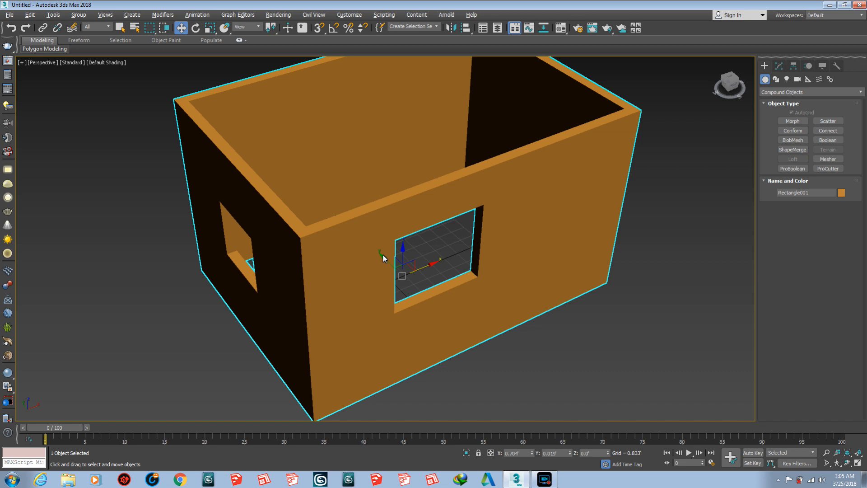
key("1")
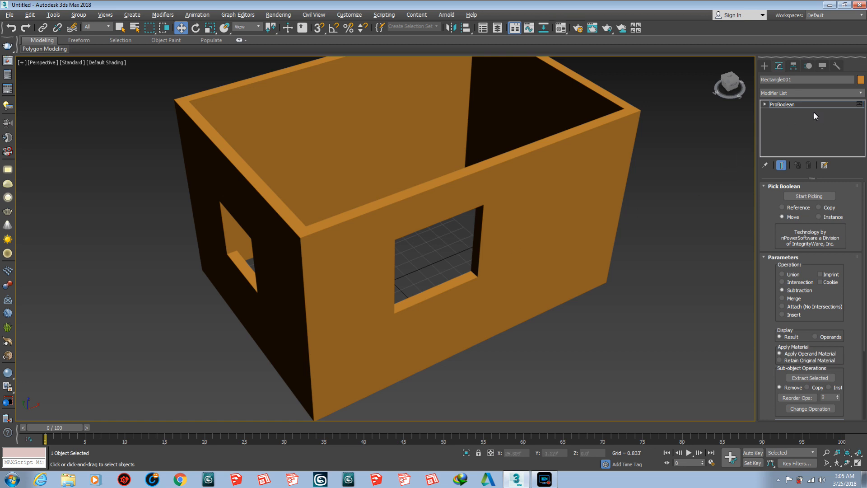
left_click_drag(769, 210, 775, 166)
scroll(772, 169, "down", 1)
scroll(768, 241, "down", 2)
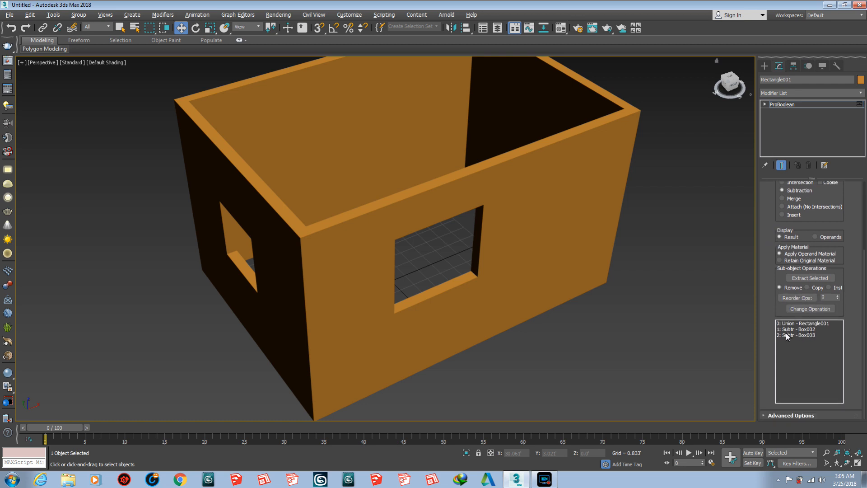
left_click(813, 330)
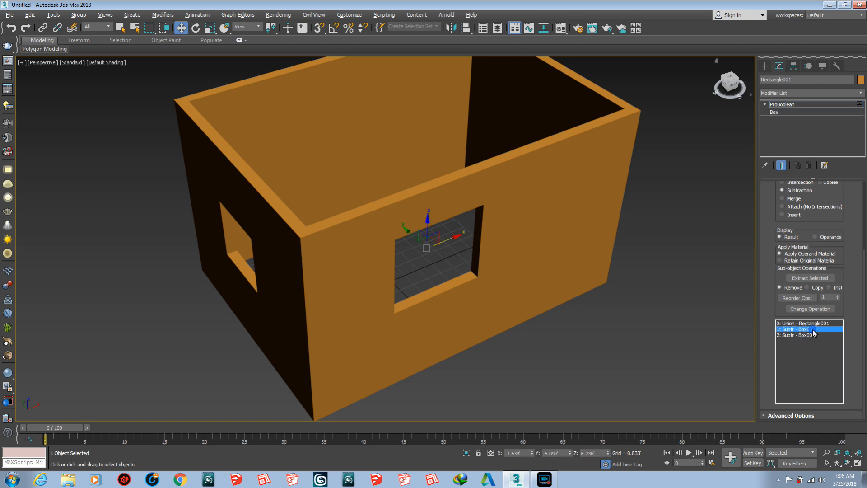
left_click_drag(454, 240, 397, 264)
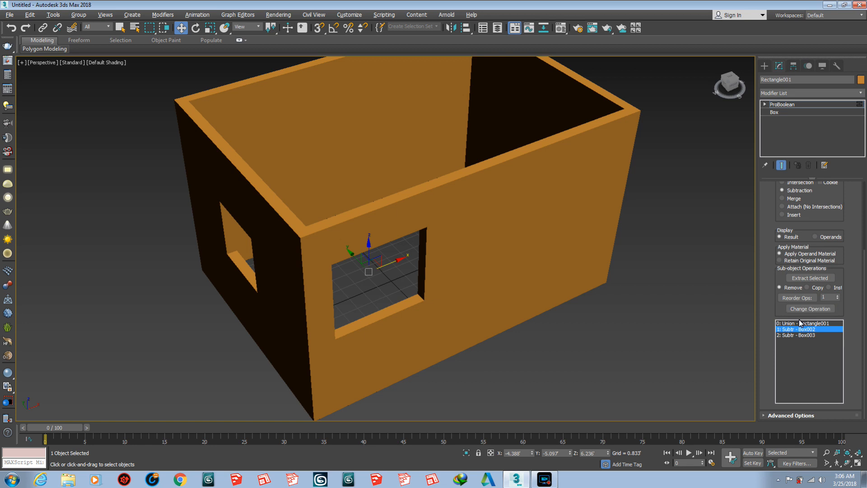
- Resize the Box002 operand to a length of about 5.85' and a width of about 3.9'
left_click(780, 113)
left_click_drag(839, 197, 834, 174)
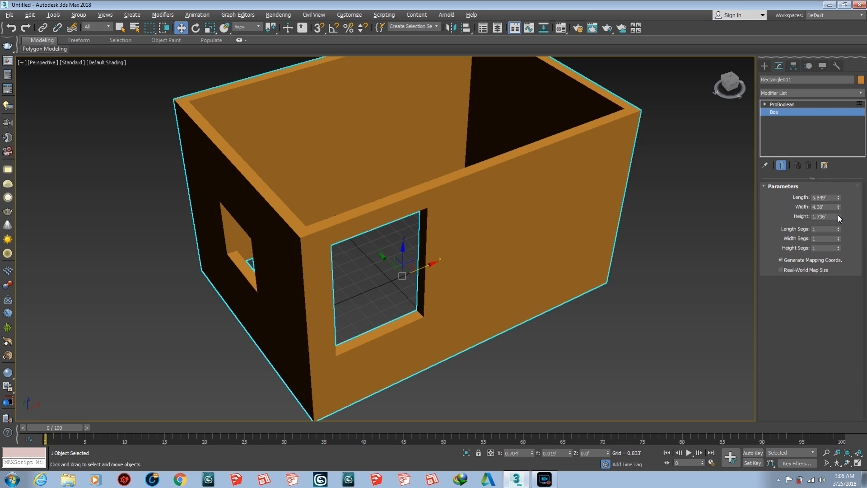
mouse_move(838, 207)
left_mouse_down()
mouse_move(839, 223)
mouse_move(838, 211)
left_mouse_up()
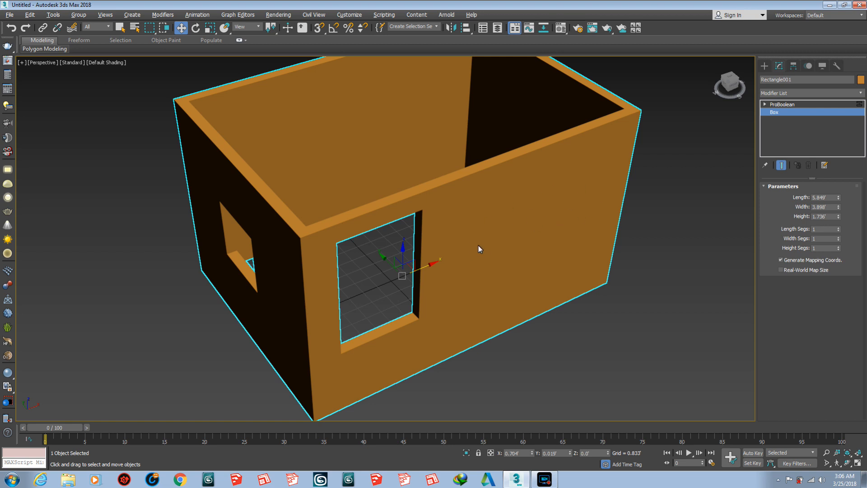
mouse_move(449, 254)
middle_mouse_down("alt")
mouse_move(437, 243)
mouse_move(435, 251)
middle_mouse_up("alt")
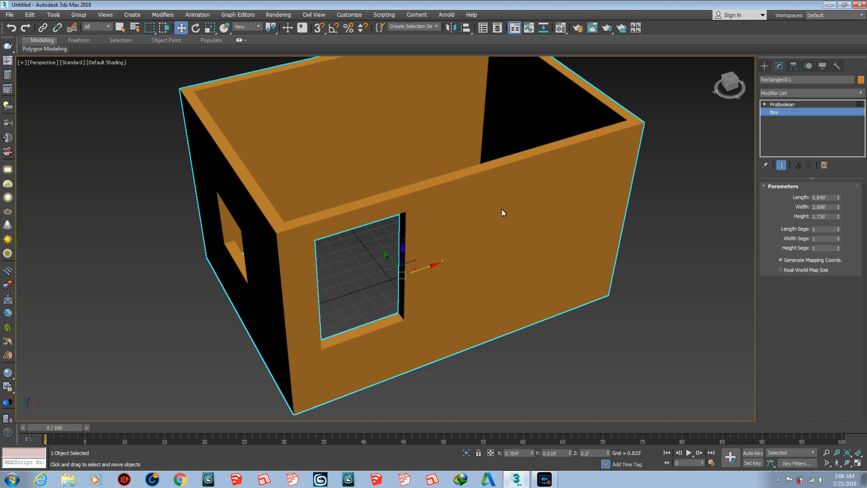
left_click_drag(437, 268, 459, 261, "shift")
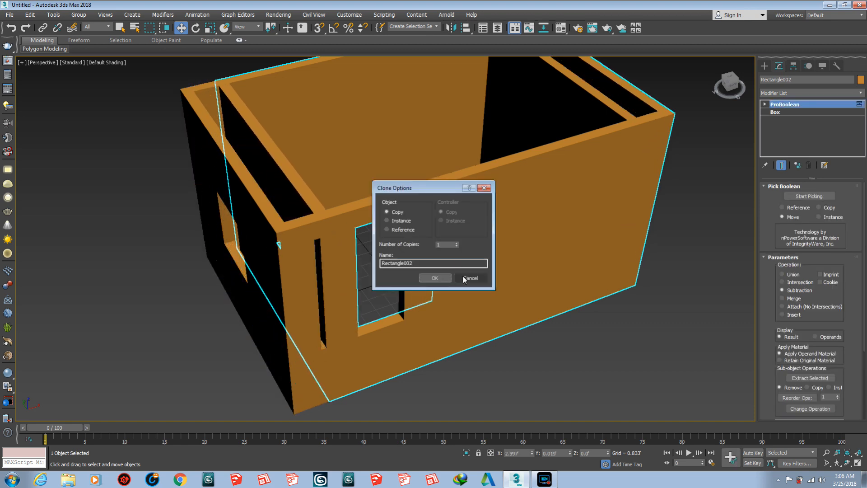
left_click(470, 278)
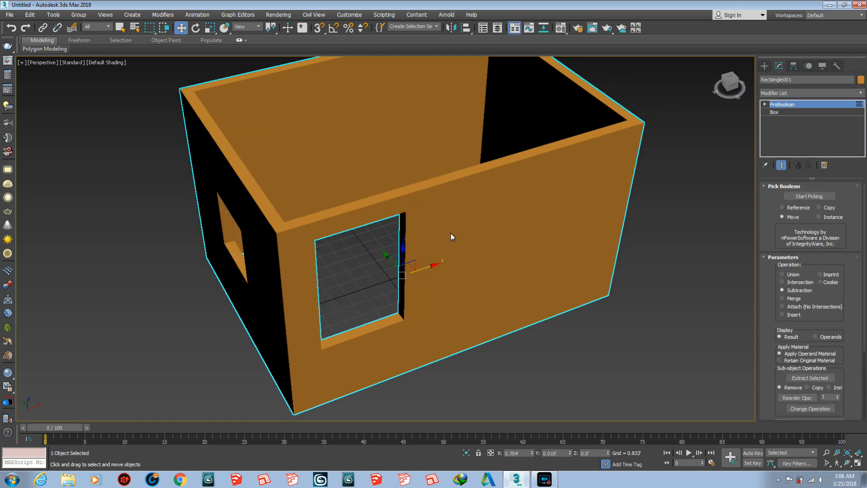
- Copy the Box002 operand twice along X so the three long-wall openings are spaced about 4.2' apart
left_click(777, 113)
left_click(788, 105)
scroll(785, 245, "down", 3)
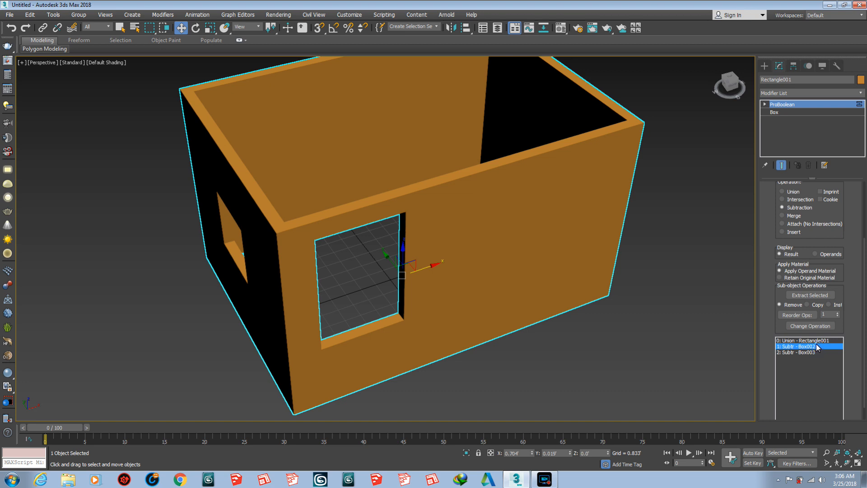
left_click(817, 347)
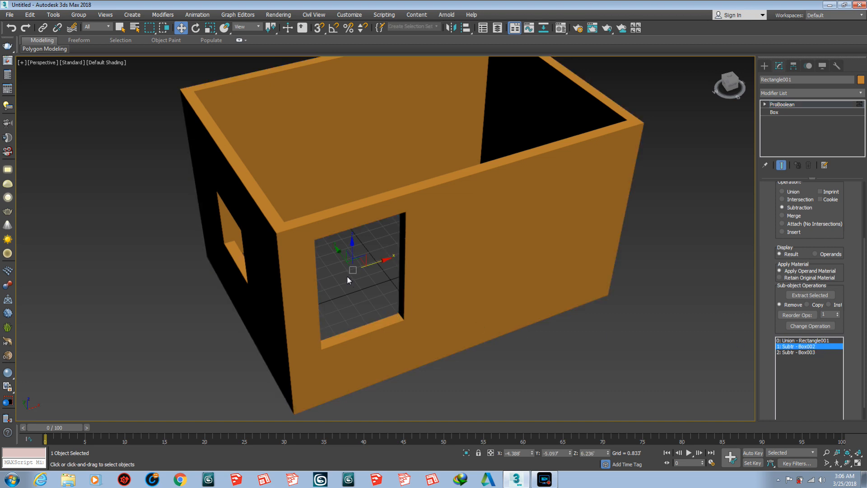
left_click_drag(375, 266, 445, 256)
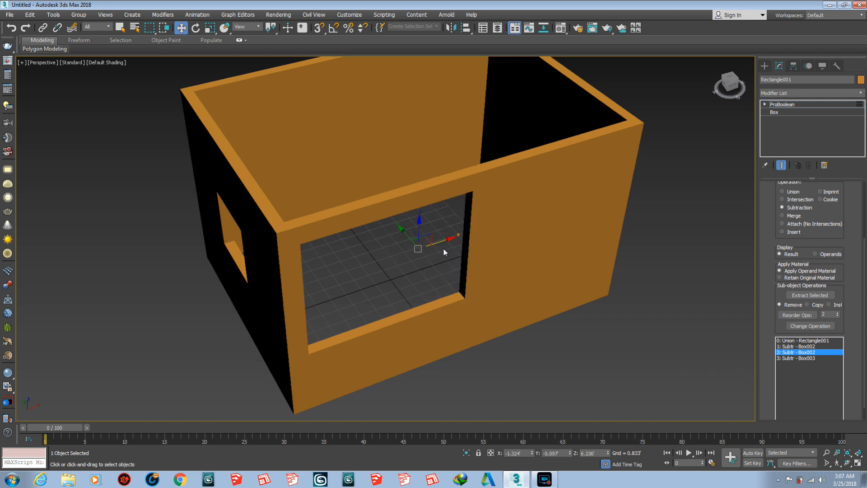
left_click_drag(441, 245, 523, 224)
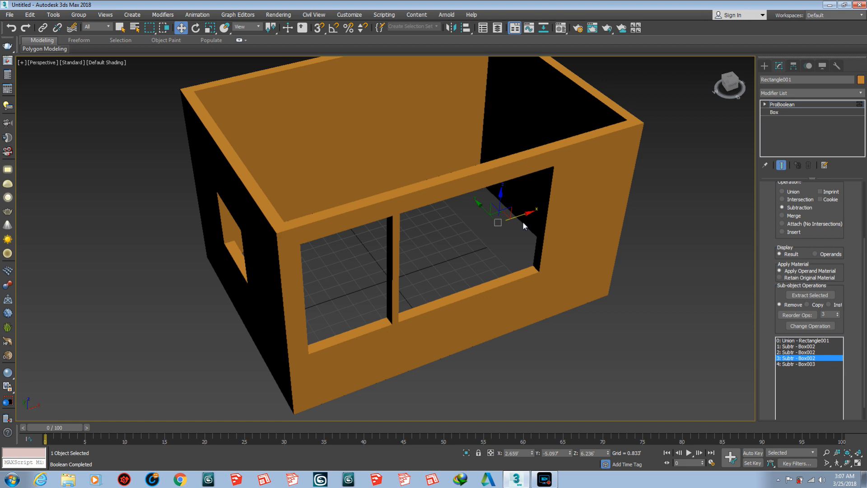
left_click_drag(522, 220, 538, 213)
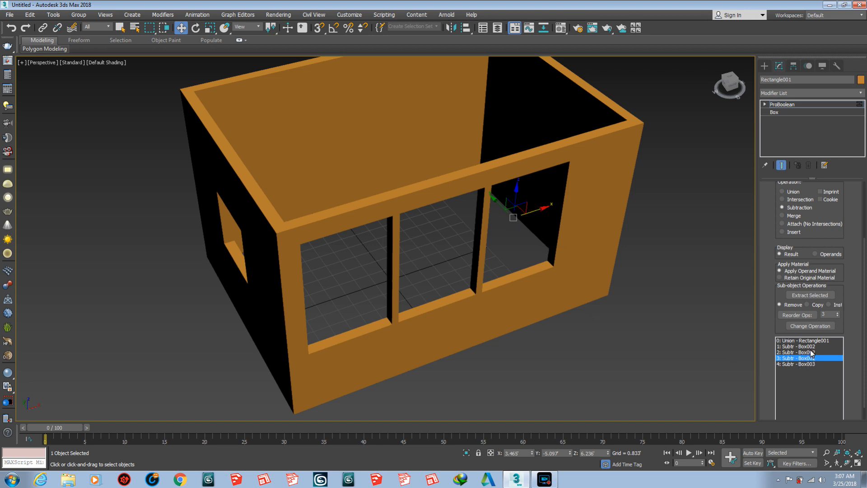
- Examine which wall opening each ProBoolean operand controls by selecting the operands one after another
middle_click_drag(289, 262, 354, 194, "alt")
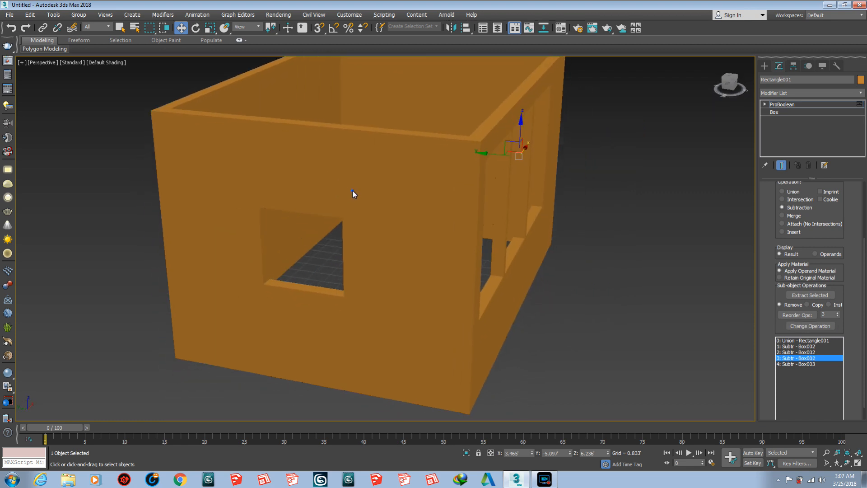
left_click(354, 194)
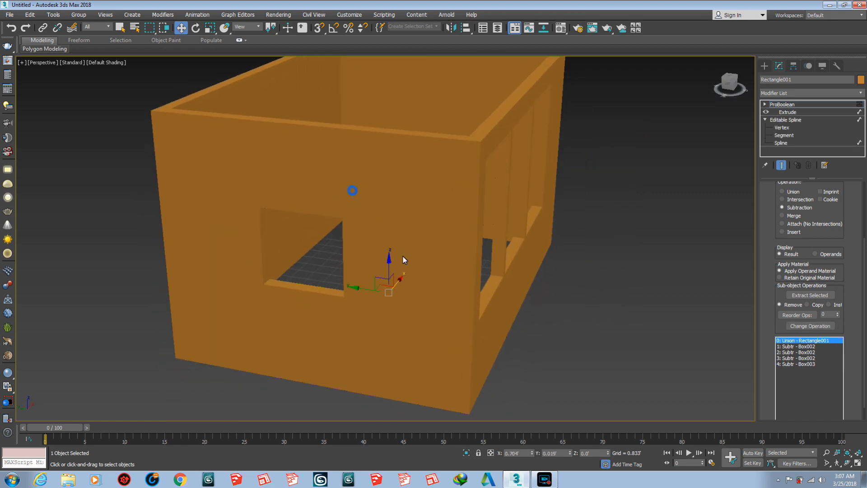
left_click(790, 365)
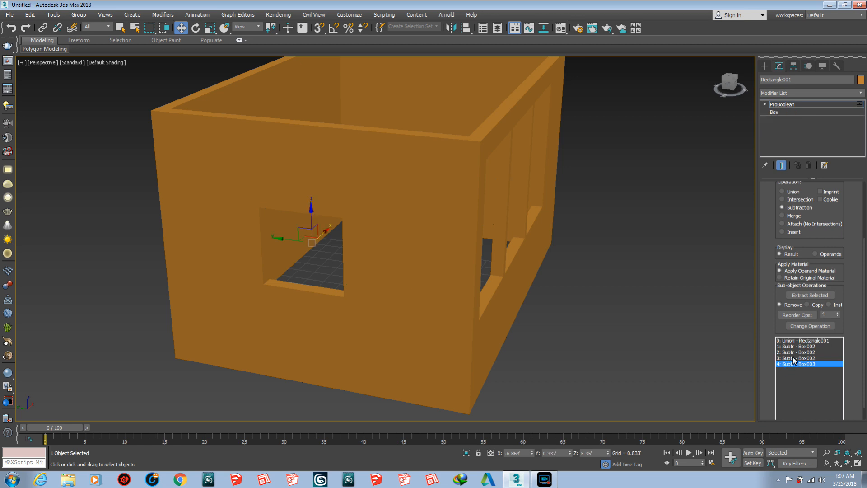
left_click(794, 358)
left_click(795, 352)
middle_click_drag(525, 284, 476, 267, "alt")
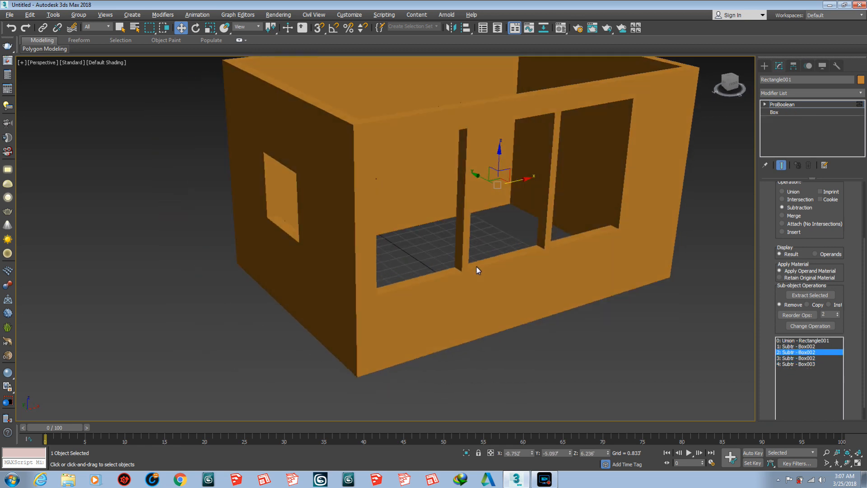
left_click(804, 347)
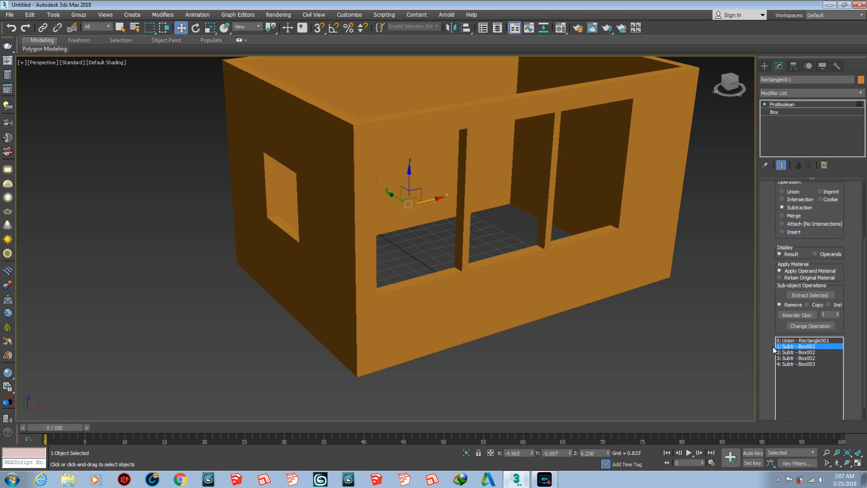
- Copy the short wall's Box003 operand along and up the wall, placing the copy at about Y 2.09' and Z 7.49'
left_click(798, 365)
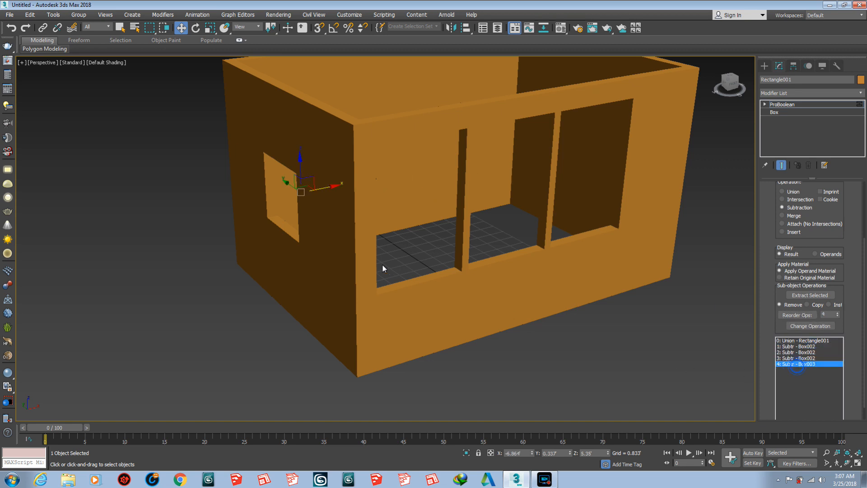
middle_click_drag(341, 240, 251, 194, "alt")
mouse_move(273, 192)
left_mouse_down()
mouse_move(338, 214)
mouse_move(308, 195)
mouse_move(232, 182)
mouse_move(259, 157)
mouse_move(266, 244)
mouse_move(275, 124)
mouse_move(350, 179)
mouse_move(367, 227)
left_mouse_up()
key("alt+z")
mouse_move(343, 225)
middle_mouse_down("alt")
mouse_move(304, 229)
mouse_move(348, 244)
mouse_move(340, 234)
middle_mouse_up("alt")
scroll(343, 225, "up", 4)
scroll(342, 226, "down", 2)
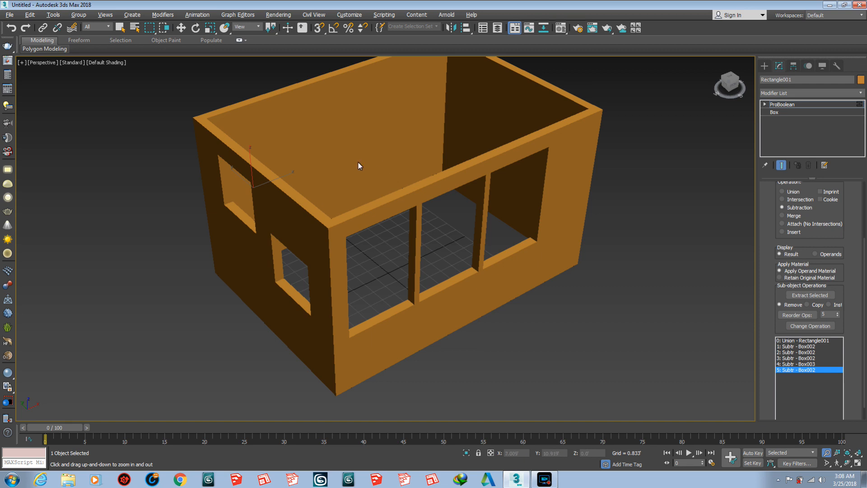
- Copy the short wall's upper opening operand along X into the opposite short wall, at about X 9.77'
key("w")
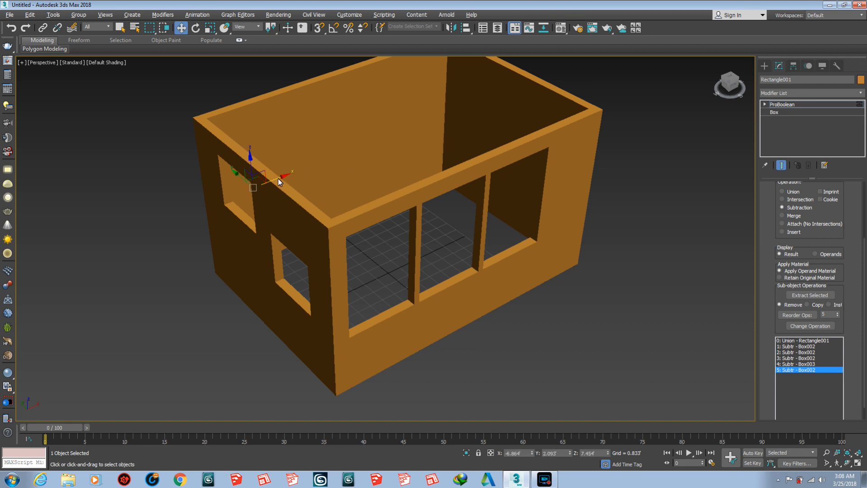
left_click_drag(279, 181, 465, 144)
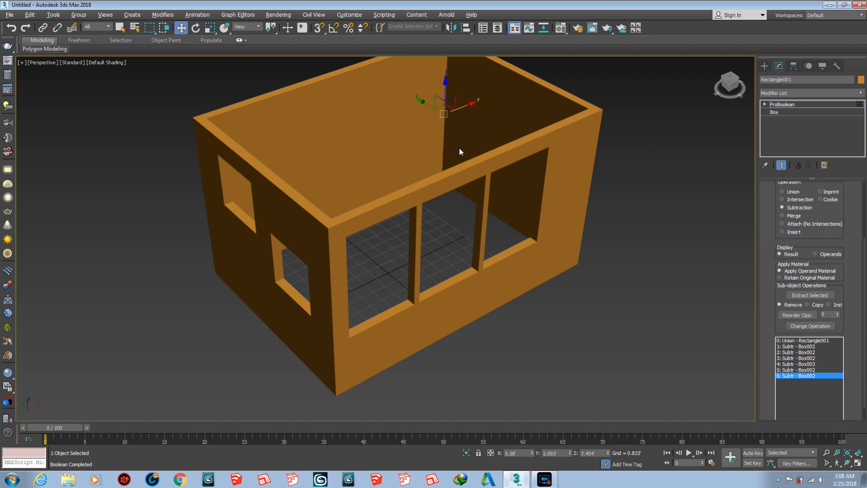
middle_click_drag(460, 186, 441, 210)
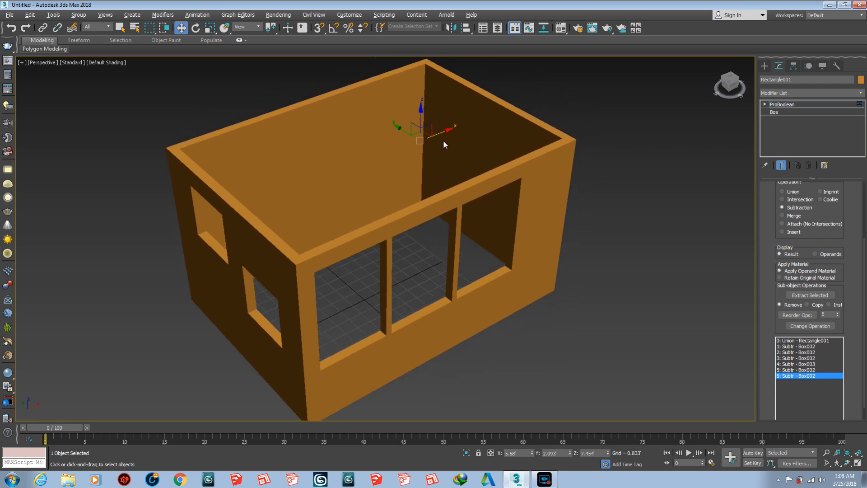
left_click_drag(442, 134, 497, 120)
middle_click_drag(447, 164, 457, 244, "alt")
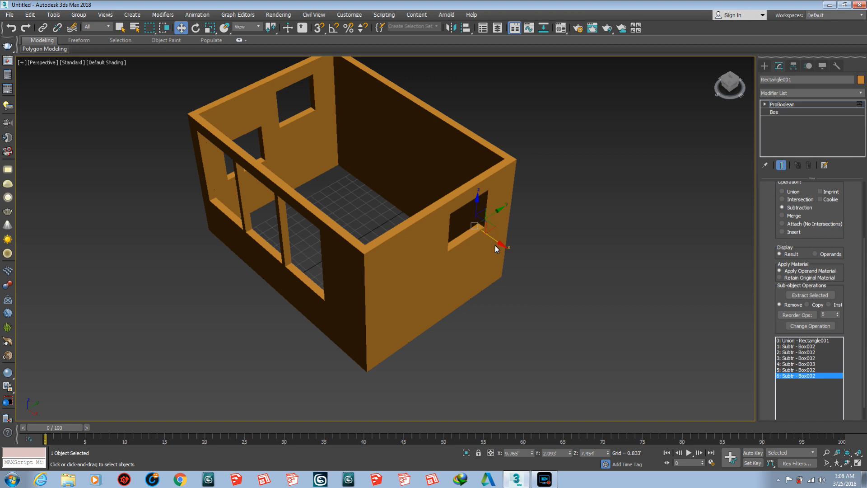
- Copy the short wall's opening operand along X to about 2.45' and rotate the copy about Z toward the long wall with angle snap on
left_click_drag(497, 246, 393, 195, "shift")
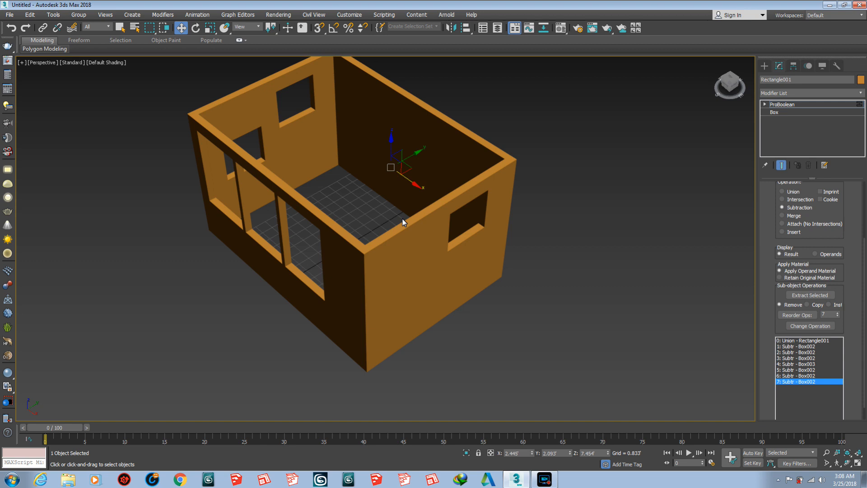
key("e")
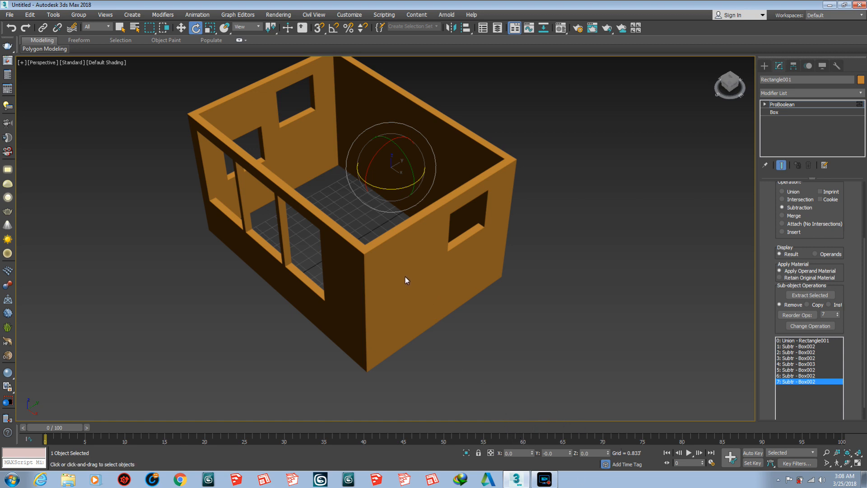
key("a")
left_click_drag(401, 186, 391, 196)
key("w")
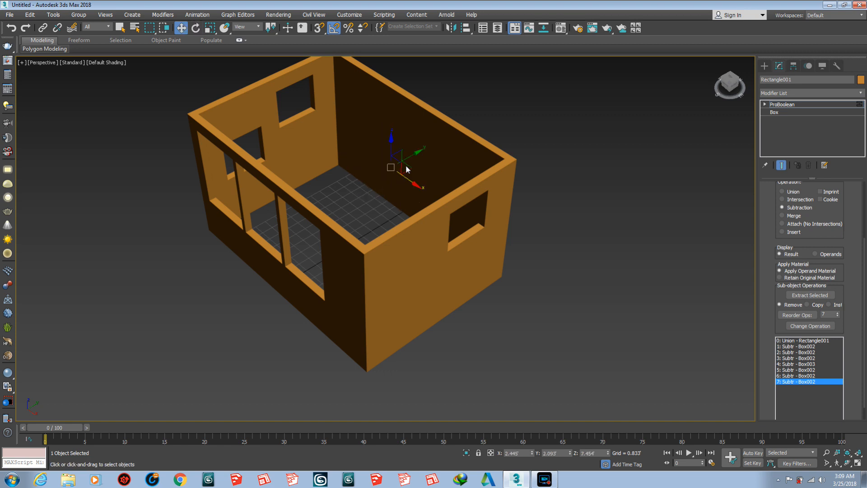
- Move the rotated operand along Y into the uncut long wall, at about Y 5.23', to cut a window opening
mouse_move(413, 155)
left_mouse_down()
mouse_move(430, 150)
mouse_move(422, 152)
left_mouse_up()
key("e")
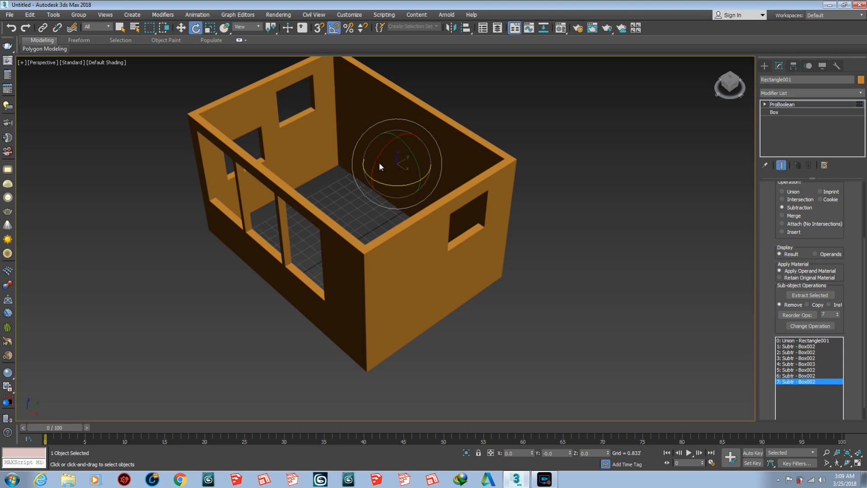
key("r")
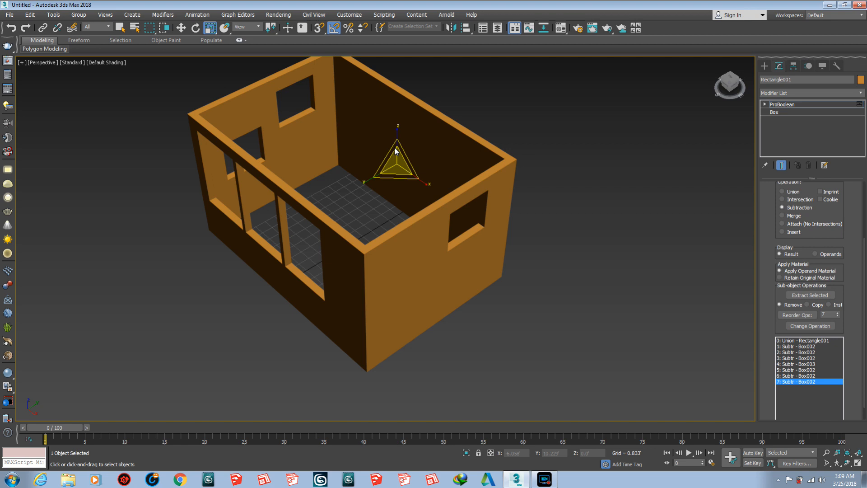
key("w")
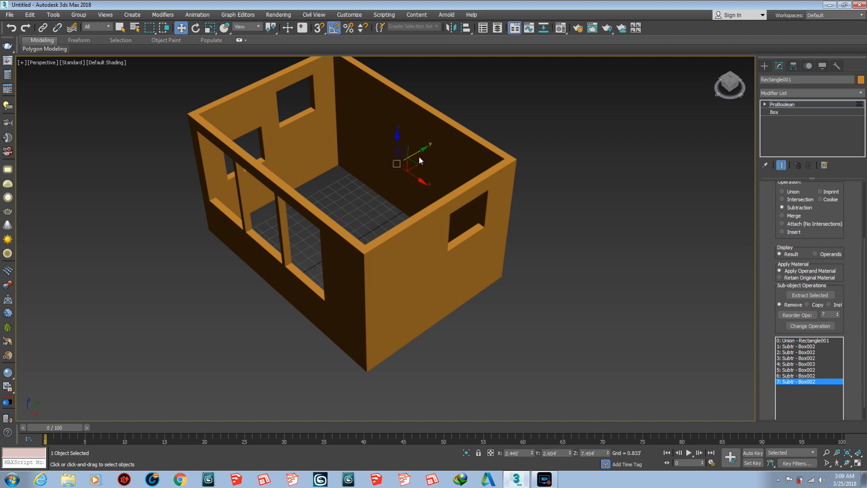
left_click_drag(426, 151, 452, 133)
mouse_move(430, 164)
middle_mouse_down("alt")
mouse_move(356, 145)
mouse_move(446, 144)
mouse_move(497, 162)
mouse_move(448, 153)
mouse_move(458, 156)
middle_mouse_up("alt")
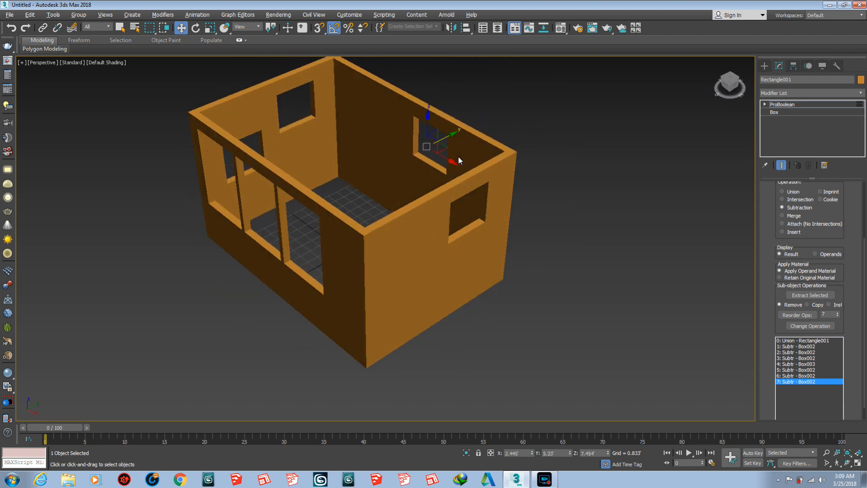
- Examine the room and the window openings in all four walls from several angles and distances
scroll(446, 155, "down", 2)
scroll(448, 151, "up", 4)
middle_click_drag(403, 177, 412, 197, "alt")
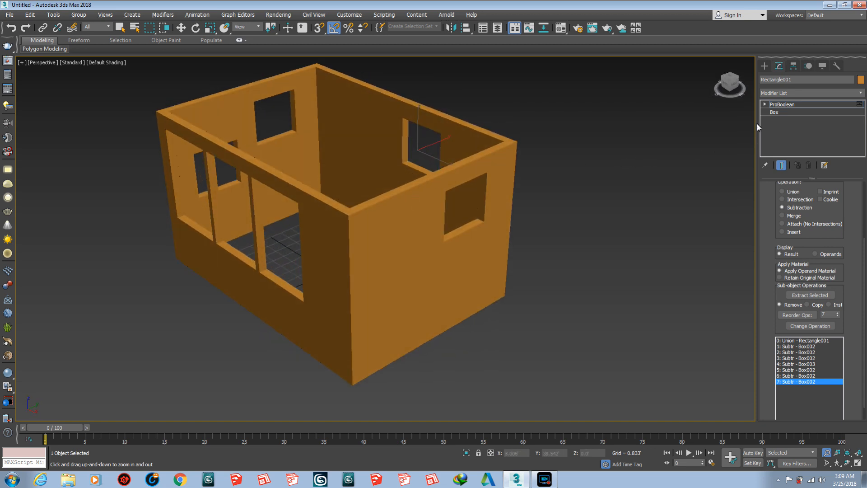
mouse_move(387, 204)
middle_mouse_down("alt")
mouse_move(432, 209)
mouse_move(497, 199)
mouse_move(386, 198)
mouse_move(370, 213)
mouse_move(372, 202)
middle_mouse_up("alt")
middle_click_drag(344, 239, 392, 229, "alt")
middle_click_drag(447, 177, 431, 188, "alt")
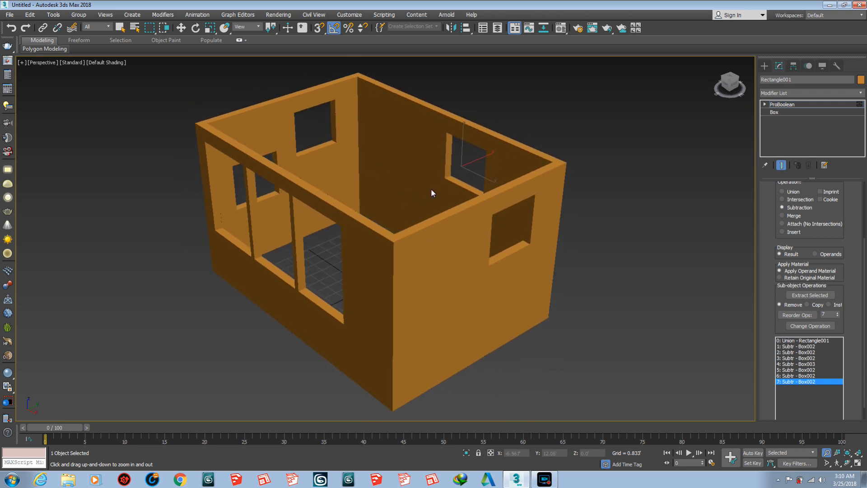
scroll(368, 195, "down", 4)
scroll(373, 203, "up", 2)
mouse_move(383, 207)
middle_mouse_down("alt")
mouse_move(392, 207)
mouse_move(379, 213)
middle_mouse_up("alt")
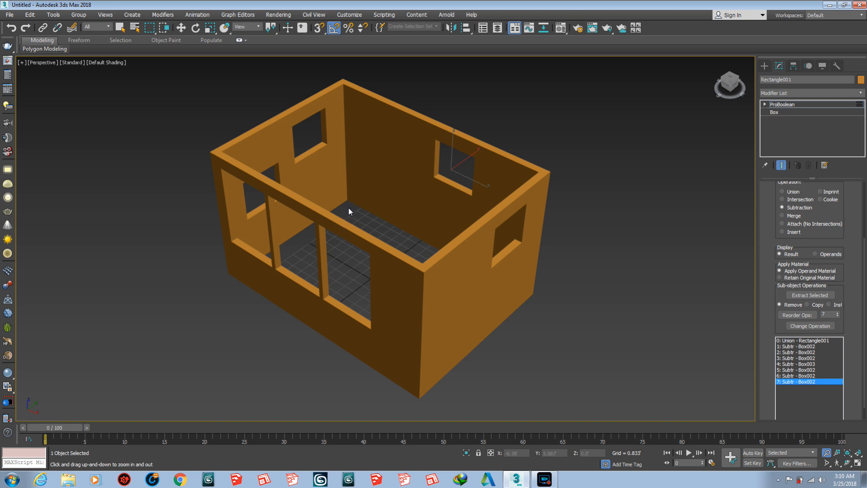
left_click(545, 479)
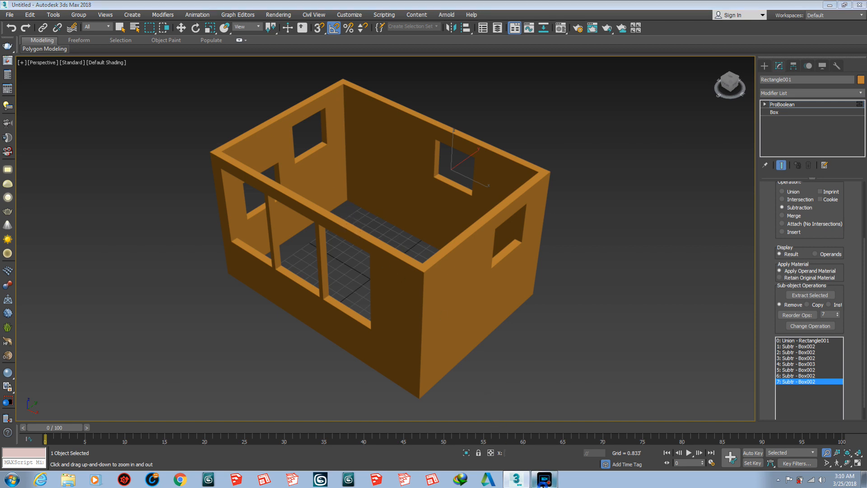